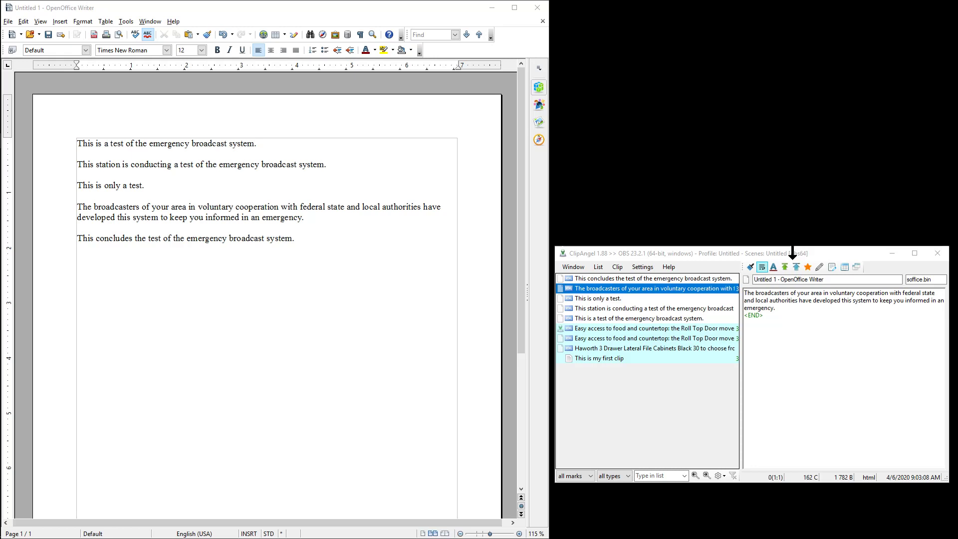
Step: Repeat the closing 'This concludes' sentence on a new line
mouse_move(4, 389)
left_click(320, 235)
triple_click(321, 235)
key("ctrl+c")
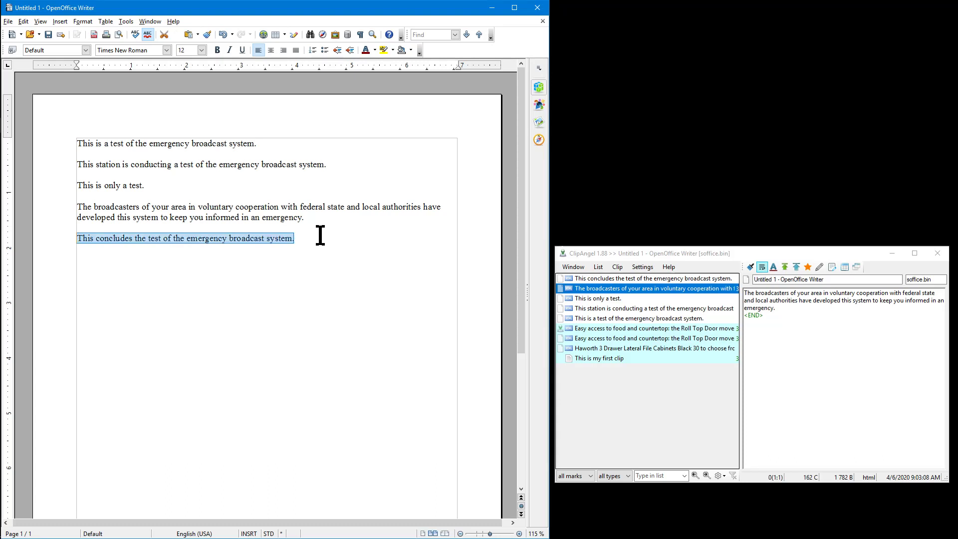
key("Down")
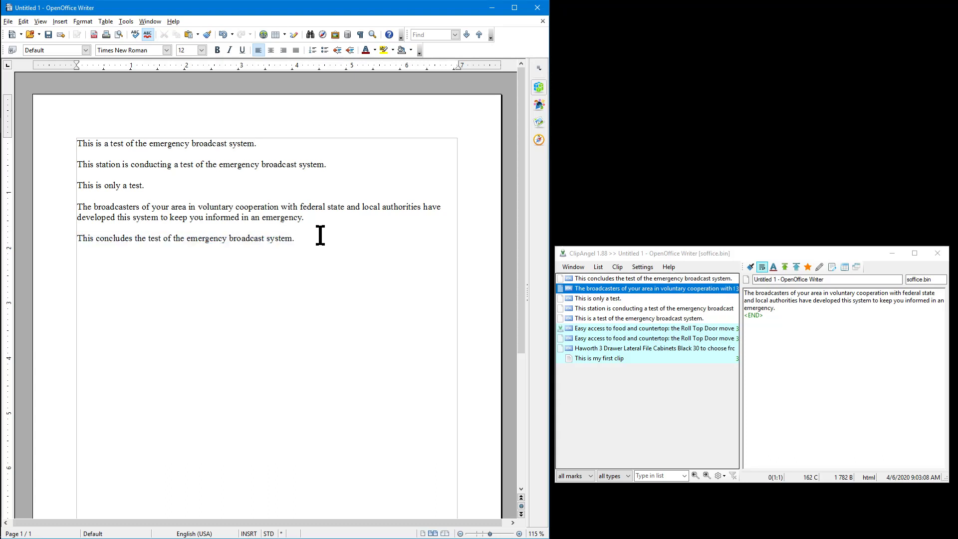
key("ctrl+v")
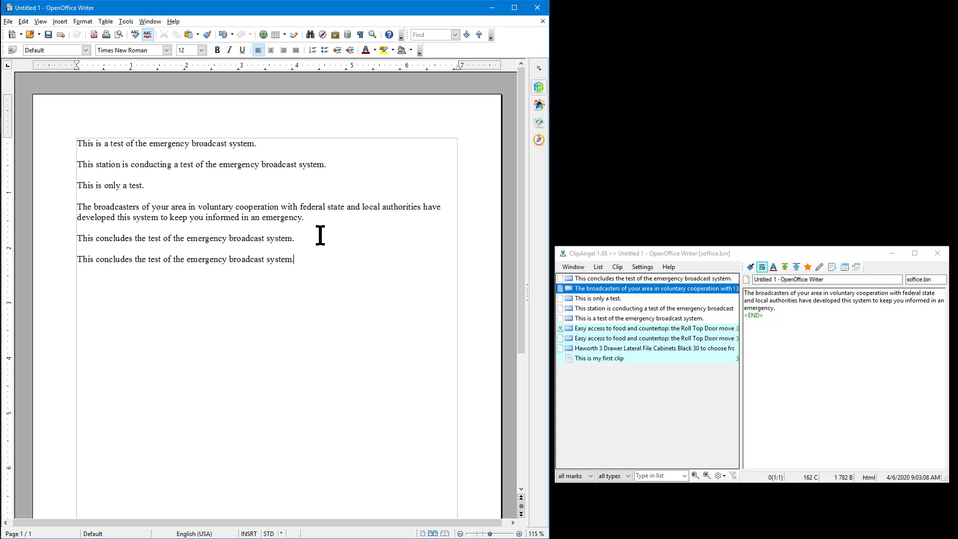
Step: Copy the full broadcasters paragraph to the clipboard
left_click(624, 277)
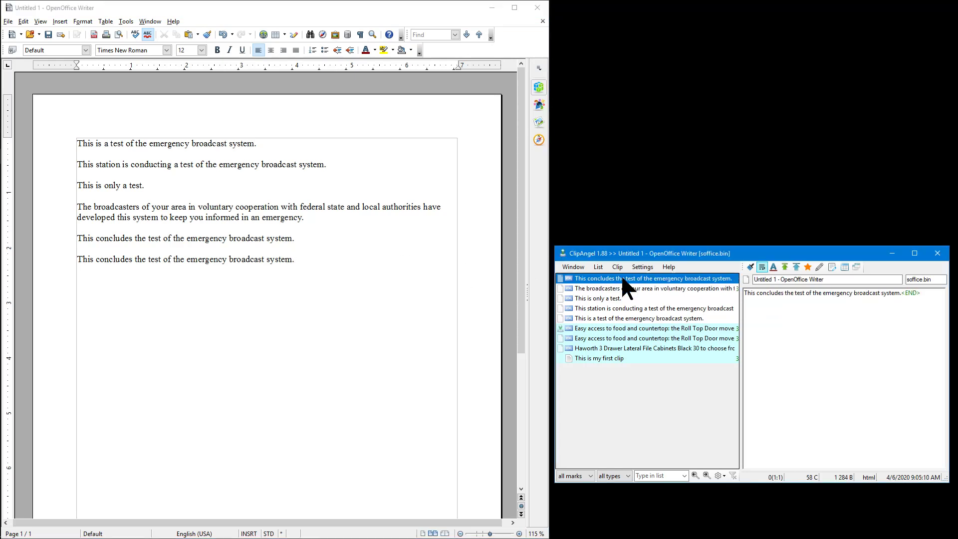
left_click(411, 216)
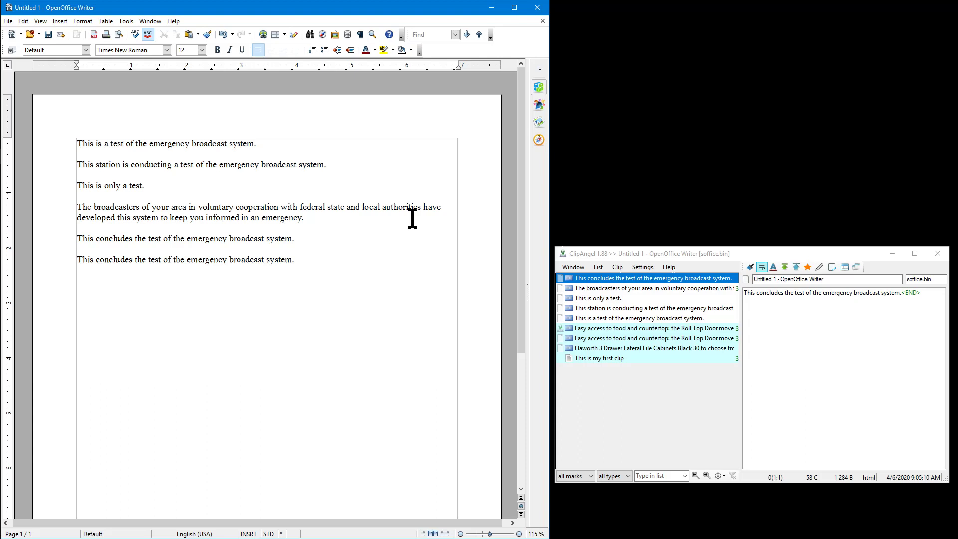
key("shift+Up")
key("shift+Home")
key("ctrl+c")
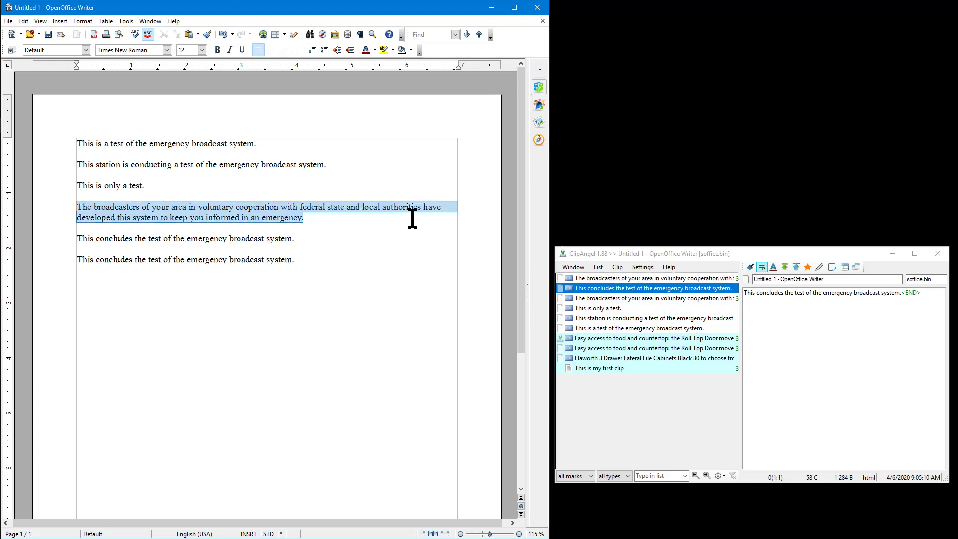
Step: Paste two copies of the broadcasters paragraph at the end of the document
left_click(594, 279)
left_click(359, 297)
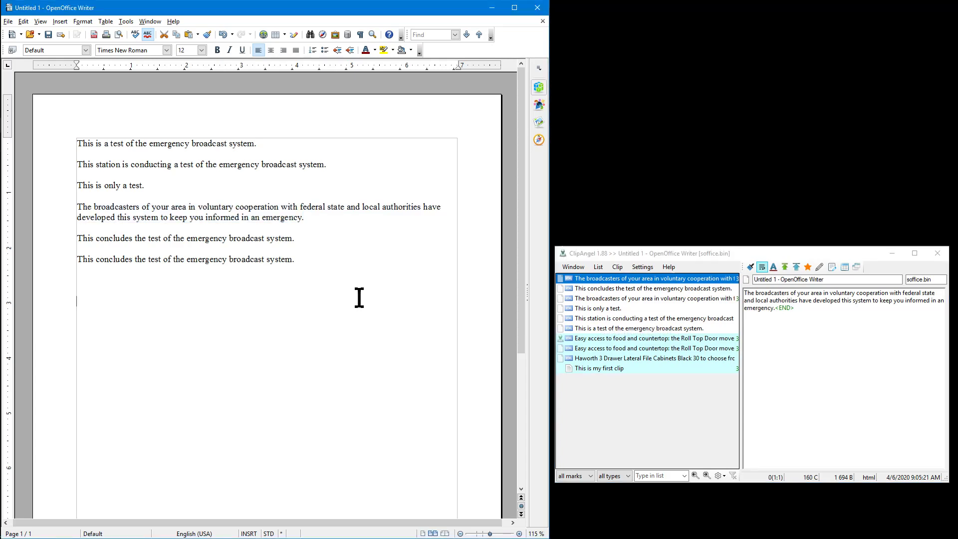
key("Return")
key("ctrl+v")
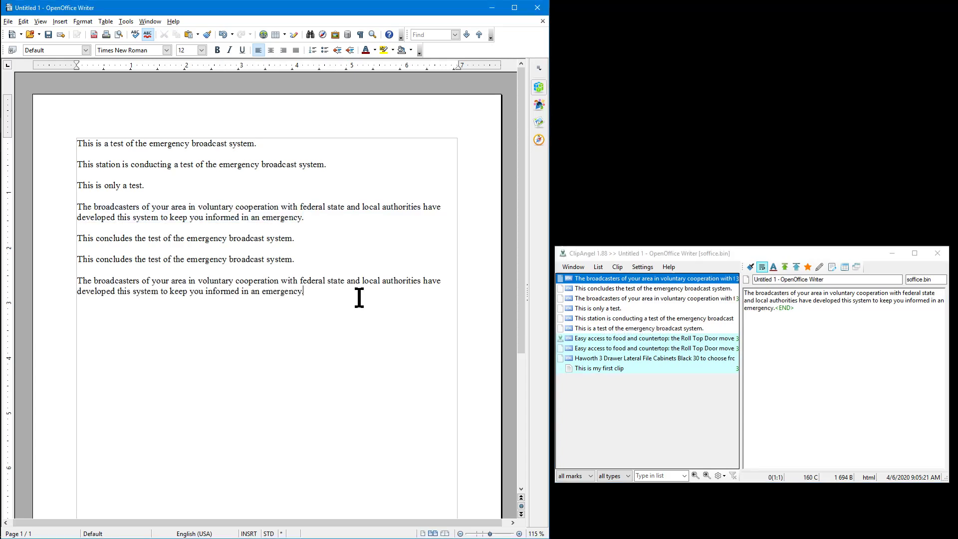
key("Return")
key("ctrl+v")
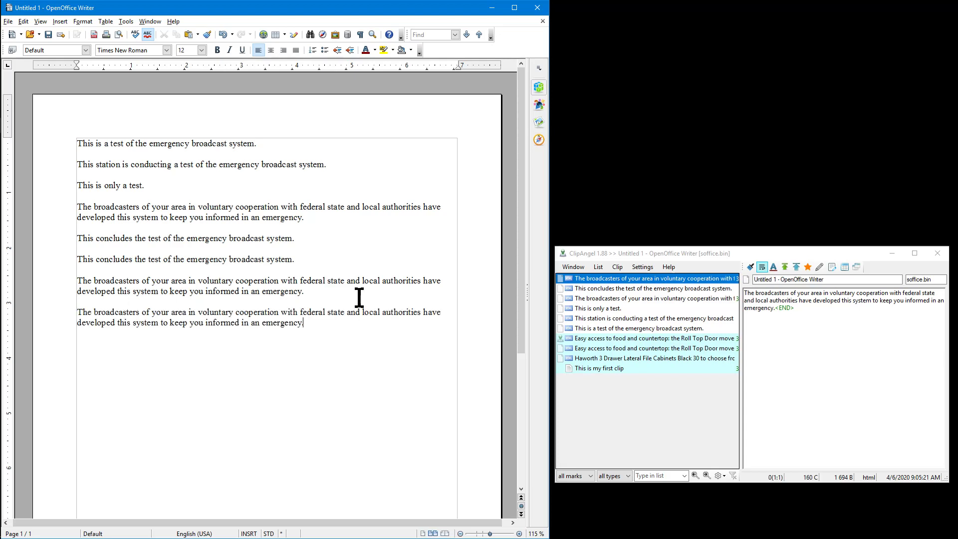
Step: Paste the broadcasters paragraph clip from the history as a new paragraph
left_click(938, 253)
key("Return")
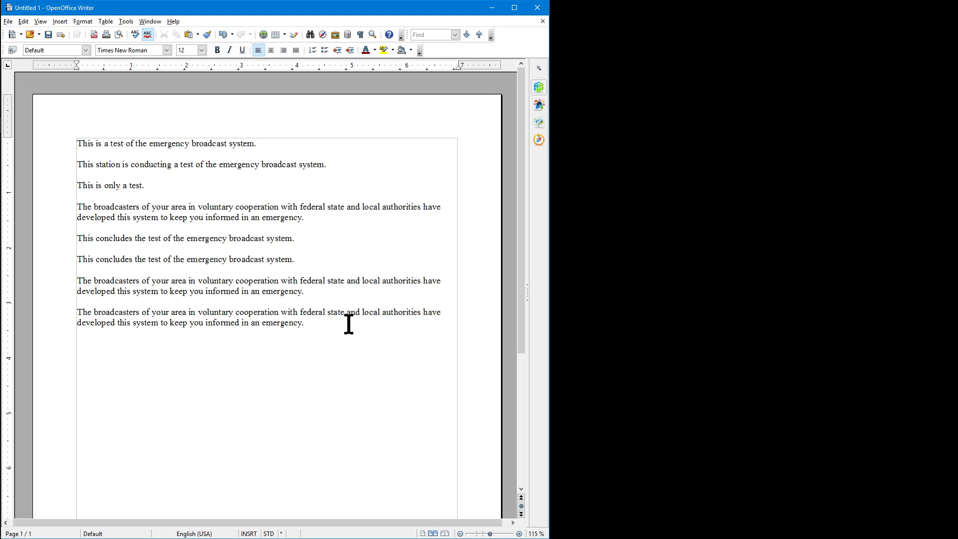
key("alt+v")
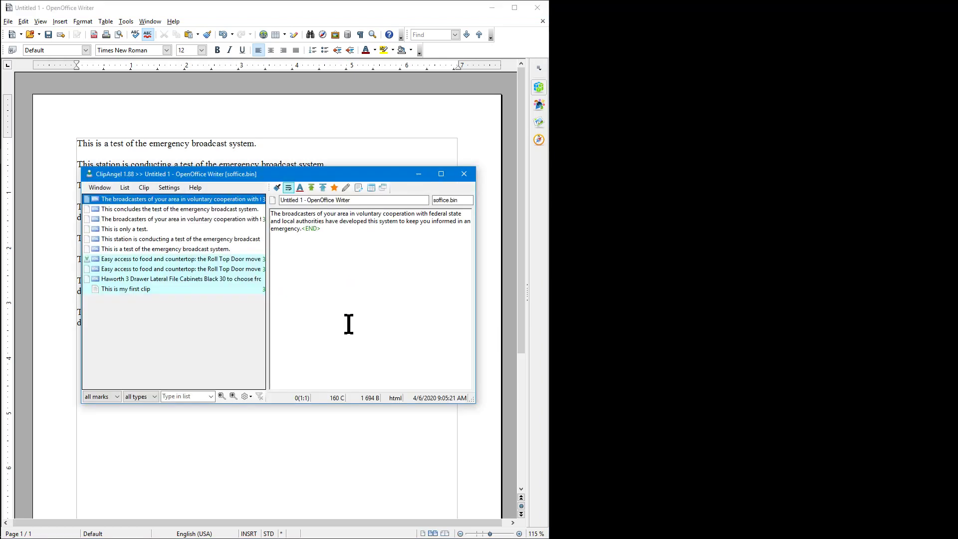
key("Down")
key("Down")
key("Down")
key("Down")
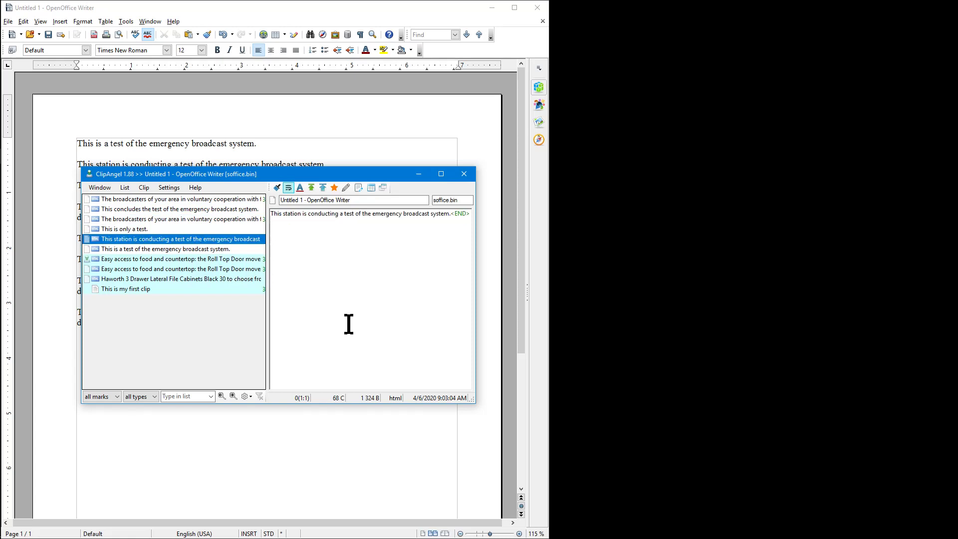
key("Up")
key("Up")
key("Up")
key("Down")
key("Down")
key("Down")
key("Down")
key("Up")
key("Up")
key("Down")
key("Down")
key("Up")
key("Up")
key("Up")
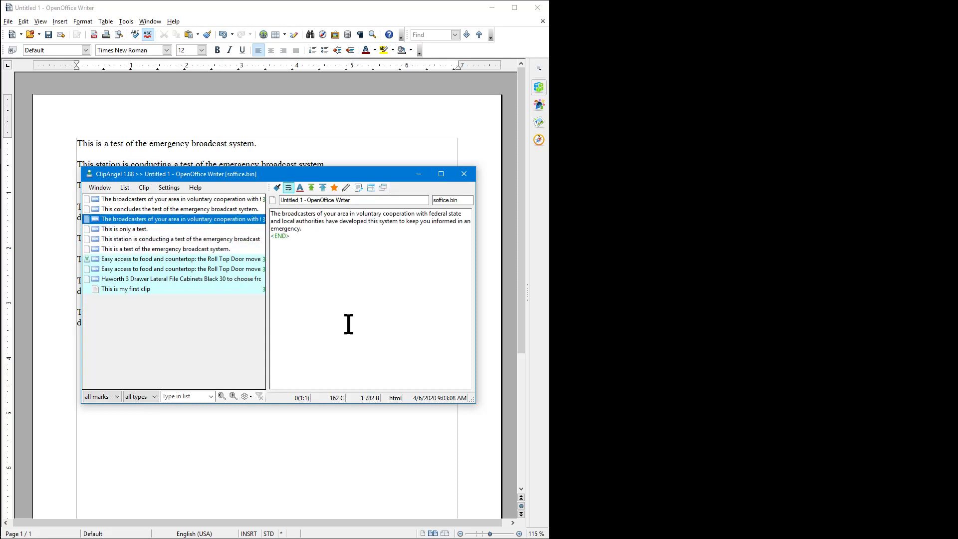
key("Return")
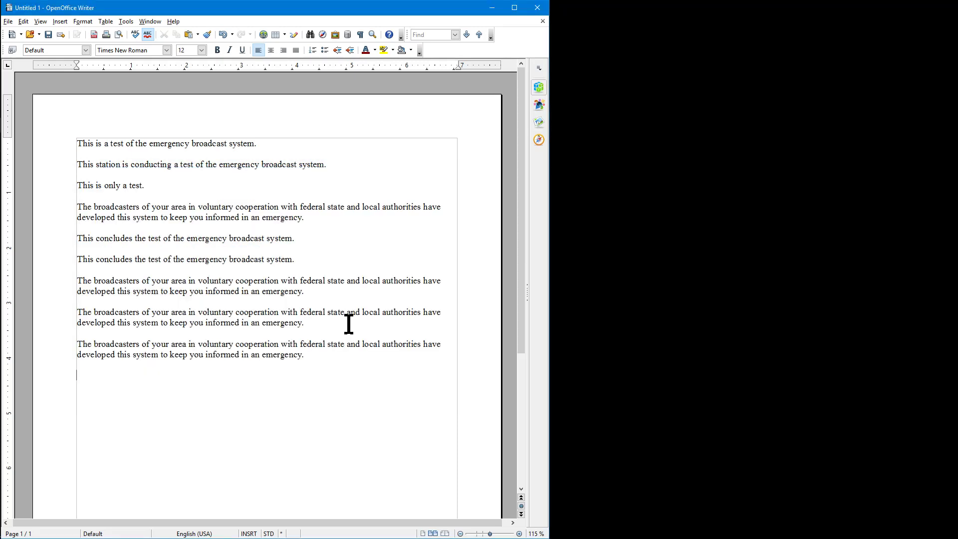
Step: Append the 'This concludes the test' and 'This is only a test.' clips
key("alt+v")
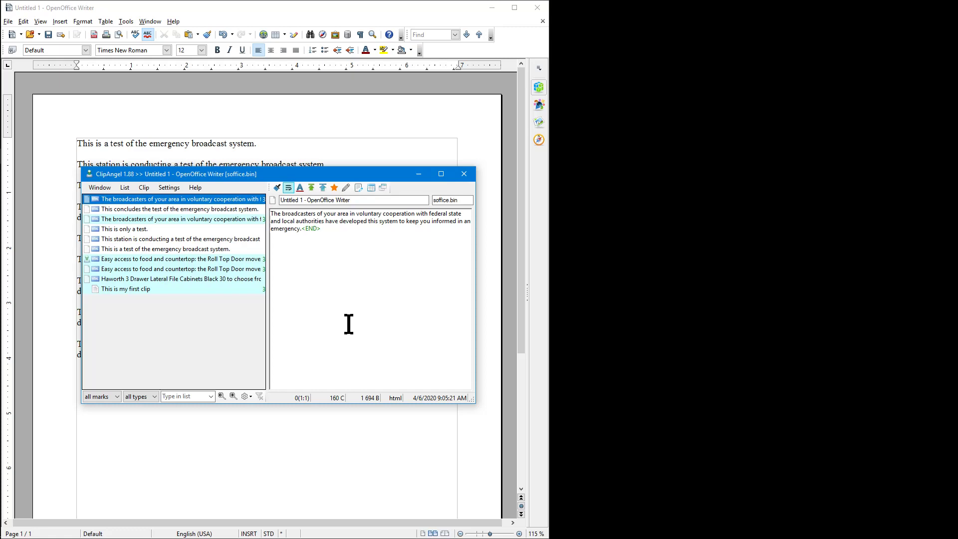
key("Down")
key("Return")
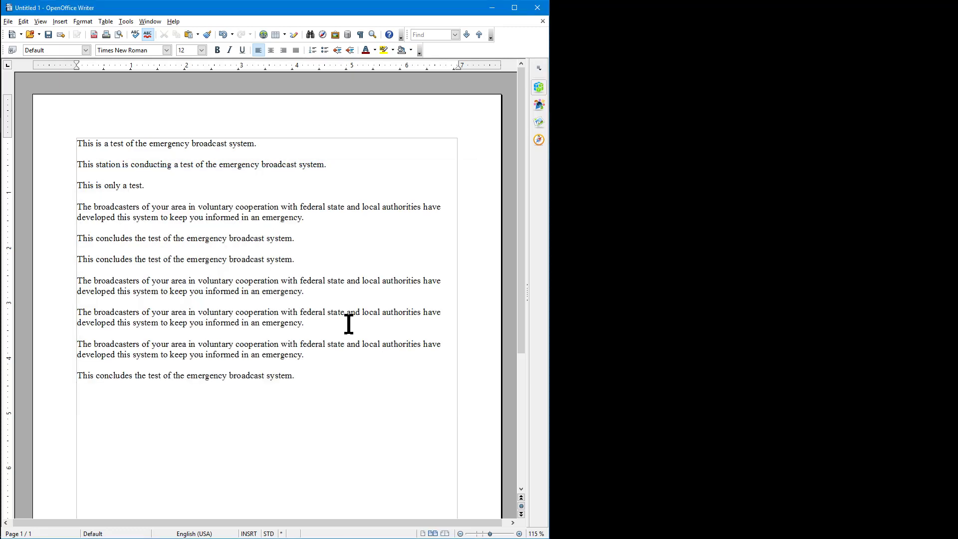
key("alt+v")
key("Down")
key("Down")
key("Down")
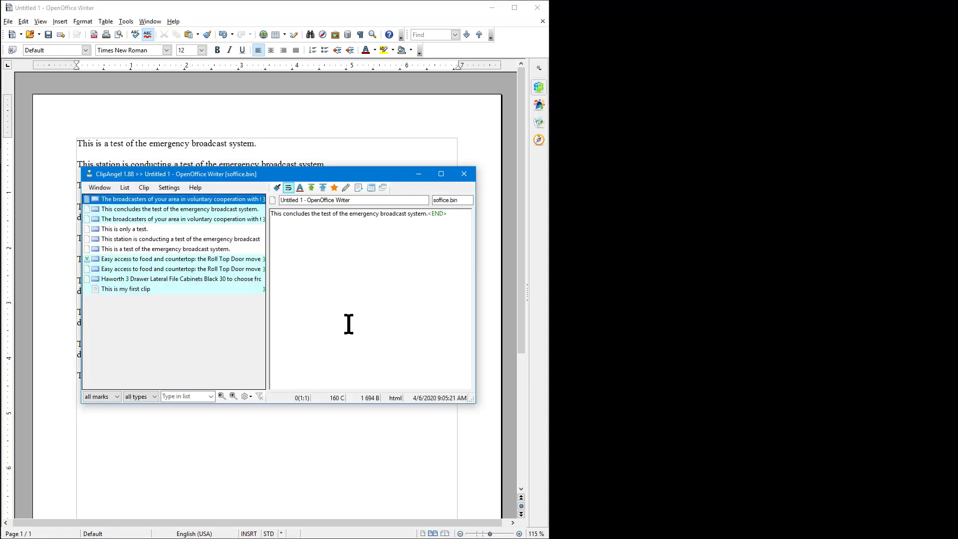
key("Return")
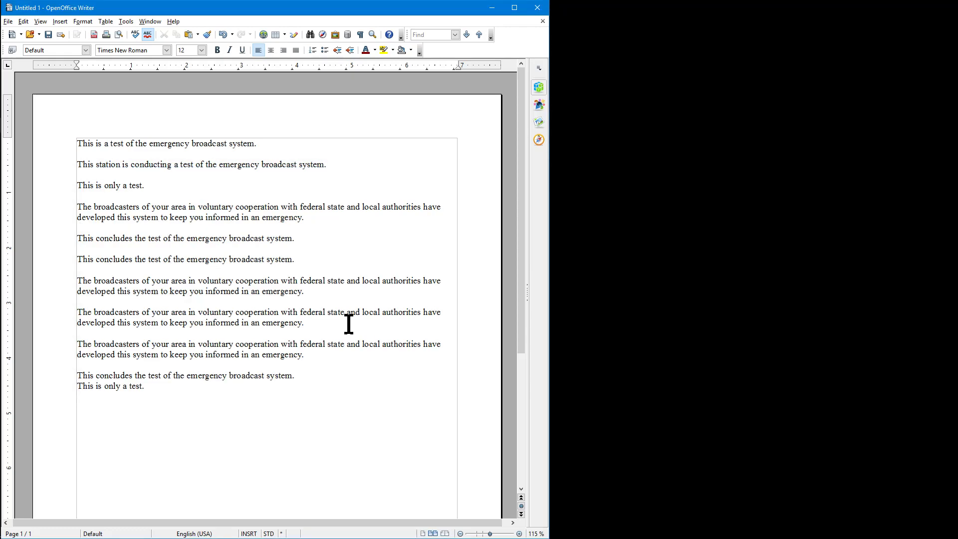
Step: Append the 'This station is conducting' and 'This is a test' clips
key("alt+v")
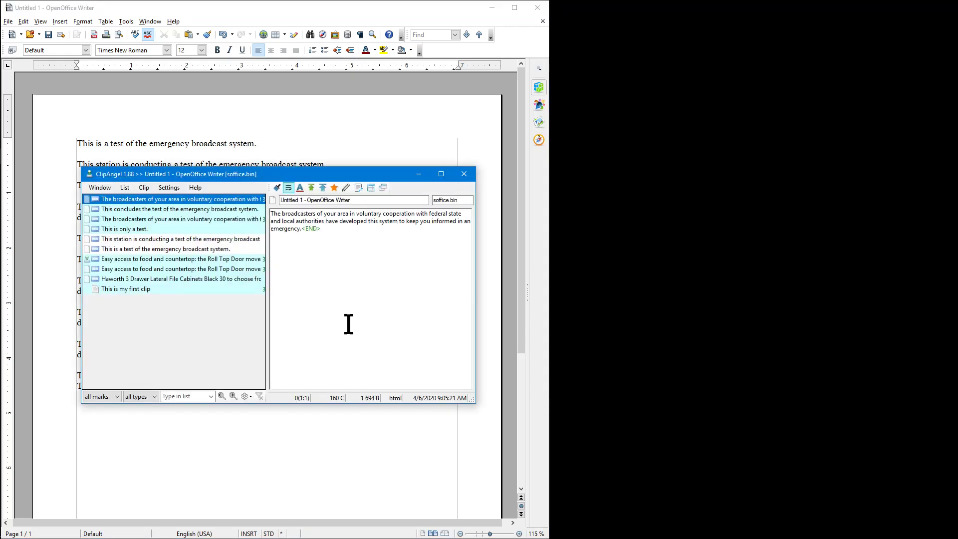
key("Down")
key("Down")
key("Down")
key("Down")
key("Return")
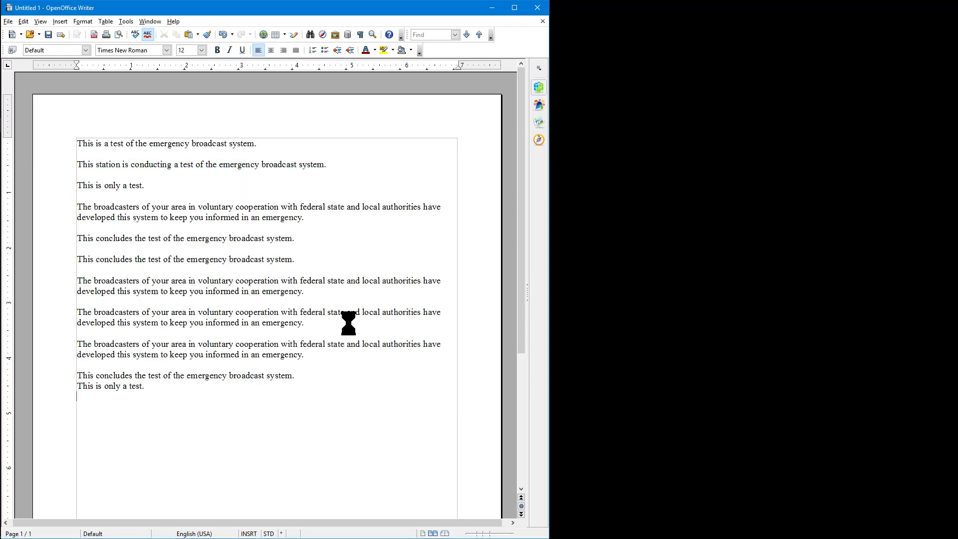
key("alt+v")
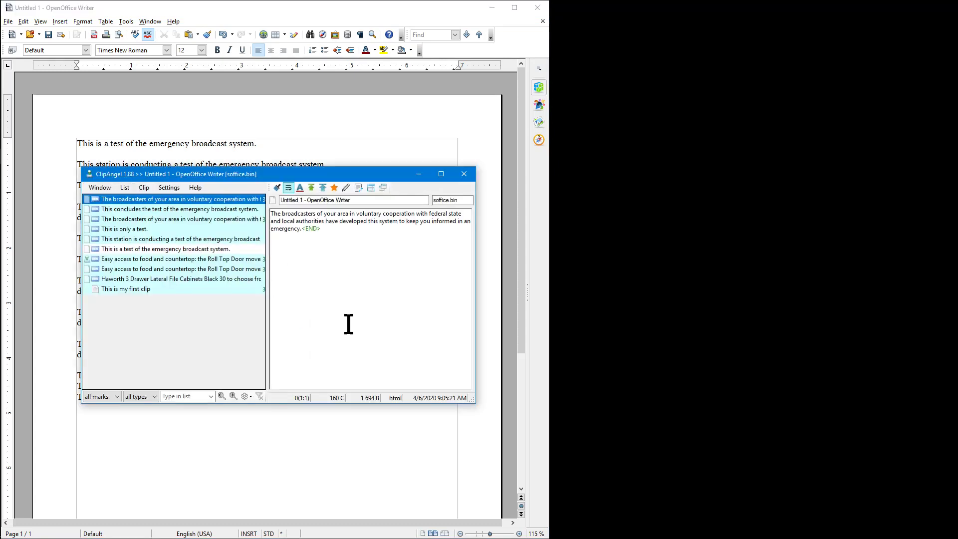
key("Down")
key("Down")
key("Down")
key("Down")
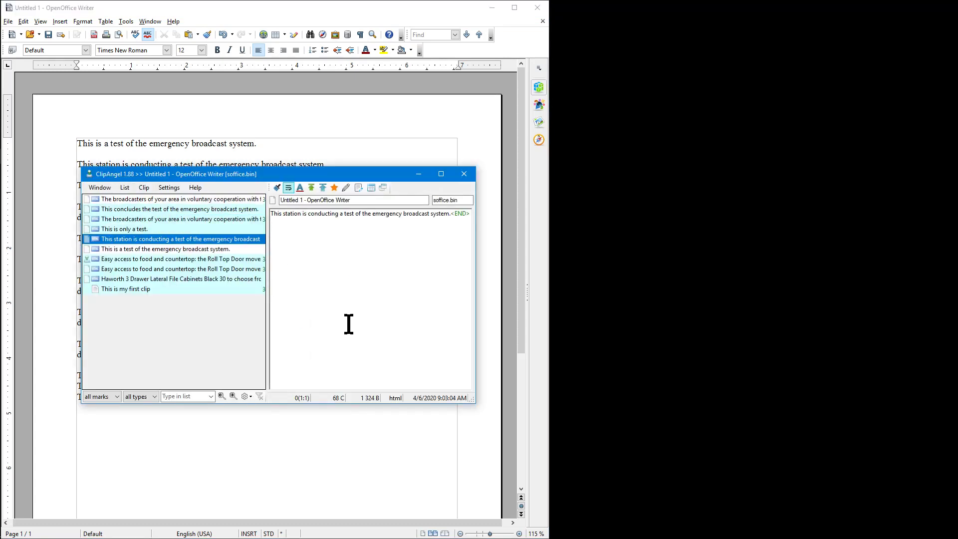
key("Down")
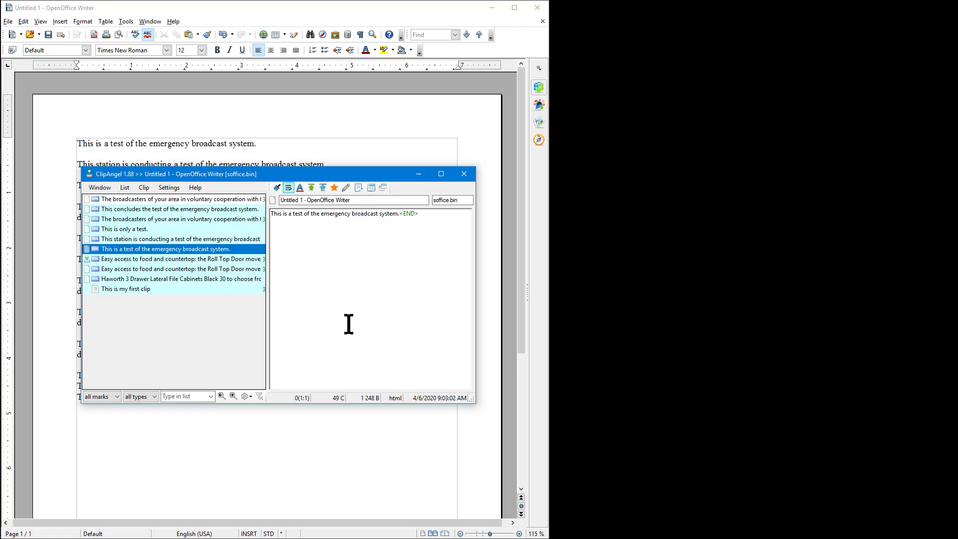
key("Return")
key("alt+v")
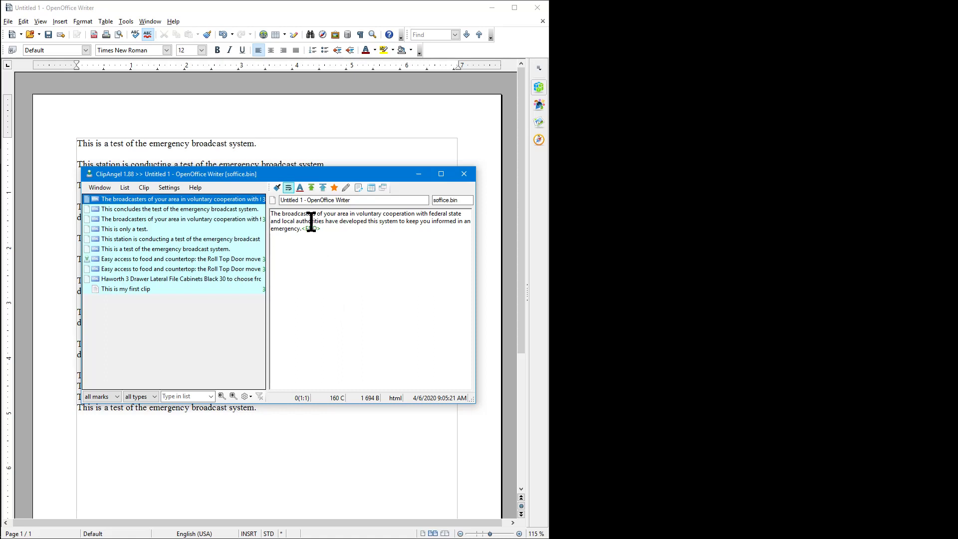
Step: Move the ClipAngel window beside the Writer document, off the text
left_click_drag(311, 174, 424, 128)
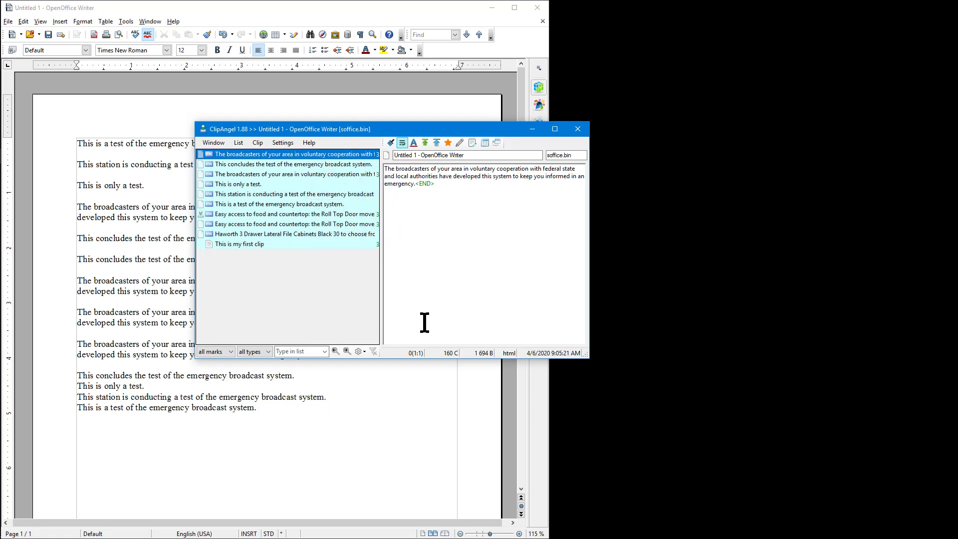
left_click_drag(362, 130, 565, 148)
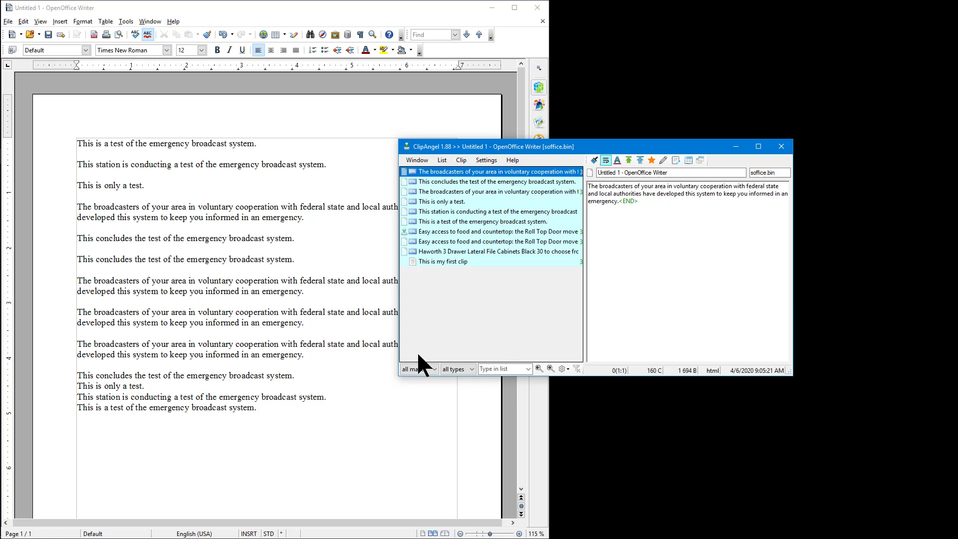
left_click(358, 410)
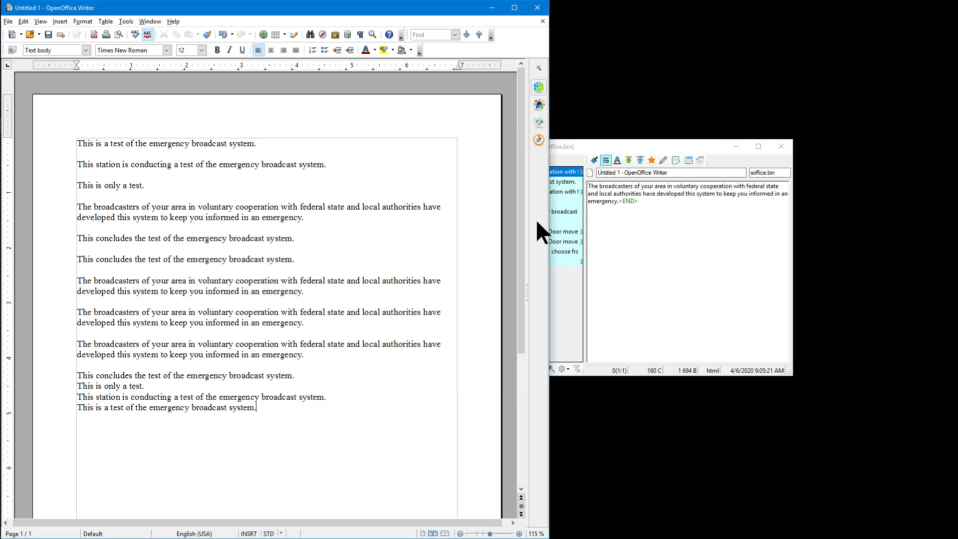
left_click_drag(588, 140, 747, 140)
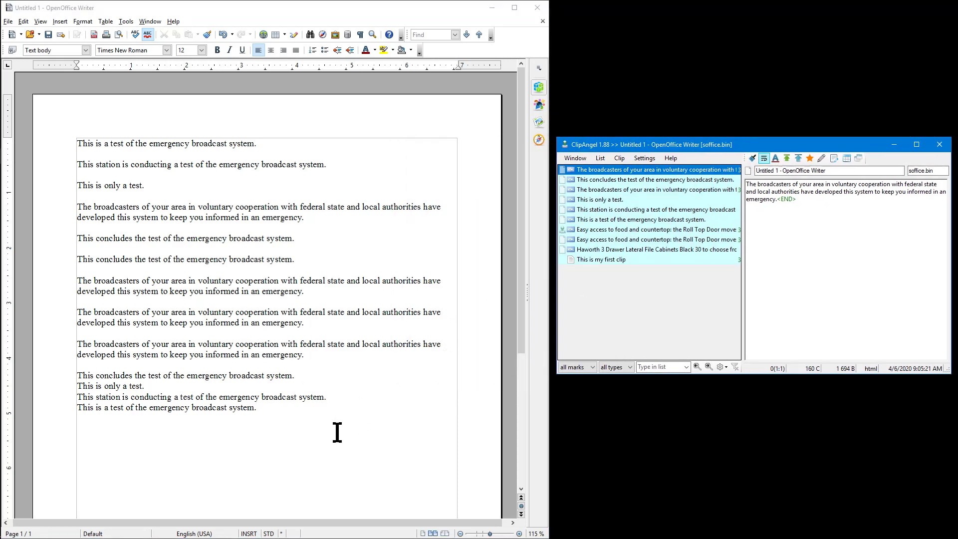
Step: Copy the last line, 'This is a test of the emergency broadcast system.', into the history
left_click(338, 411)
key("shift+Home")
key("ctrl+c")
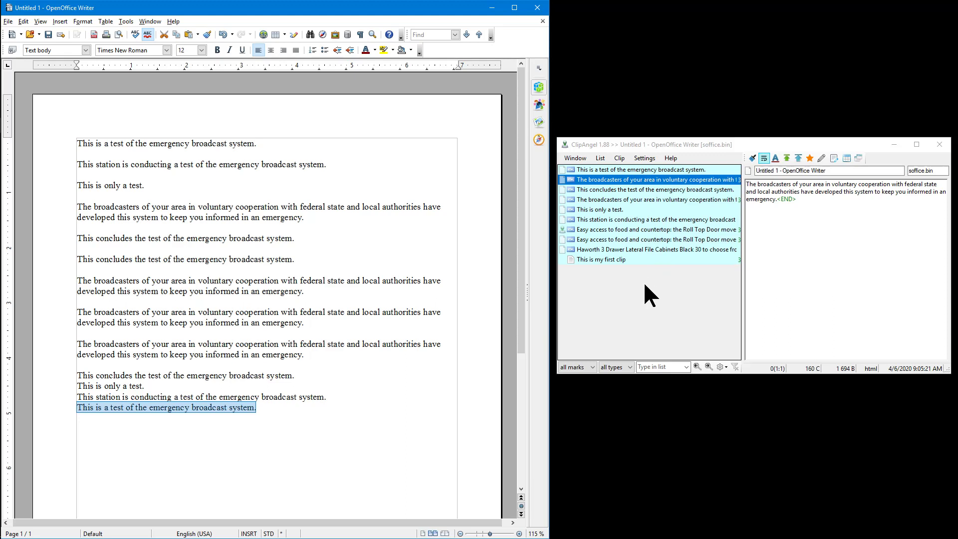
left_click(339, 424)
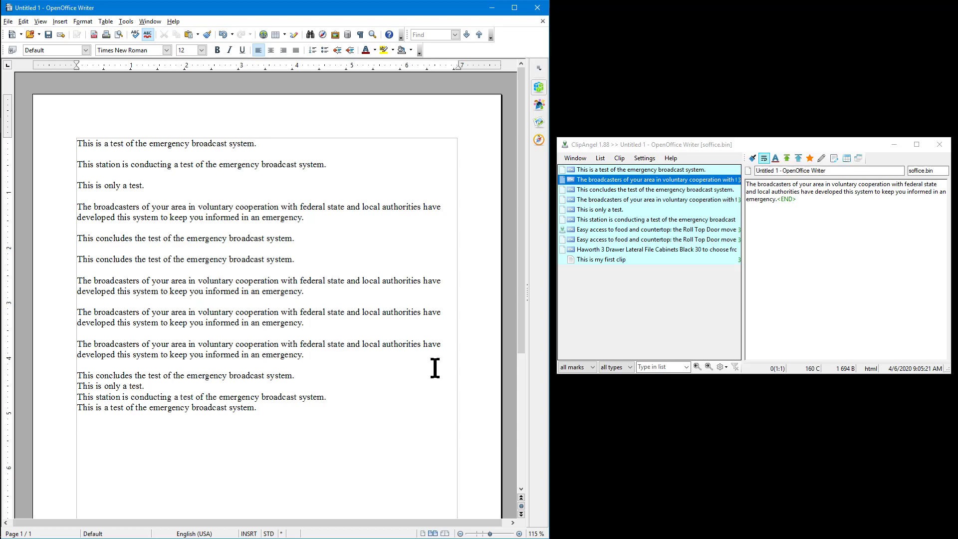
Step: In Settings, open the editor for 'Hotkey to open window with reset' (Control + G)
left_click(645, 161)
left_click(644, 159)
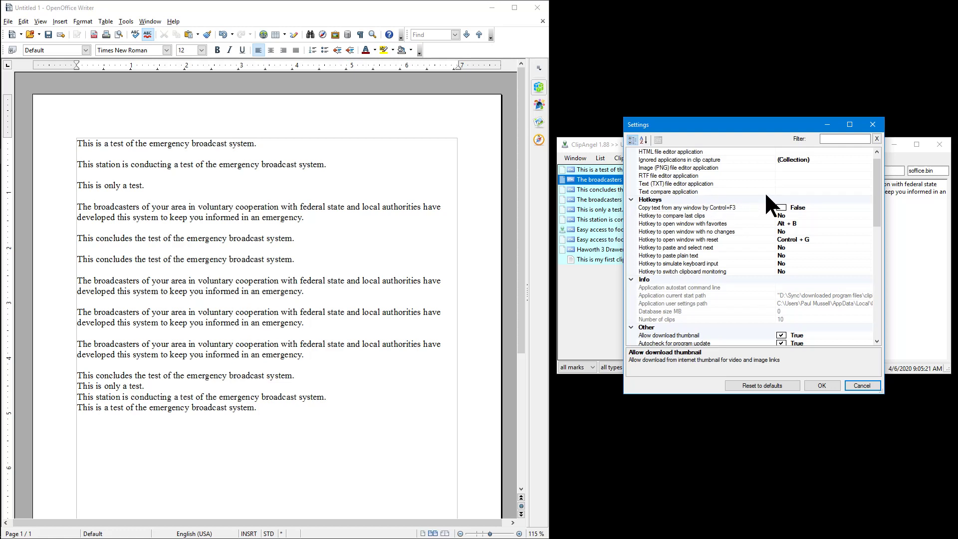
left_click(715, 239)
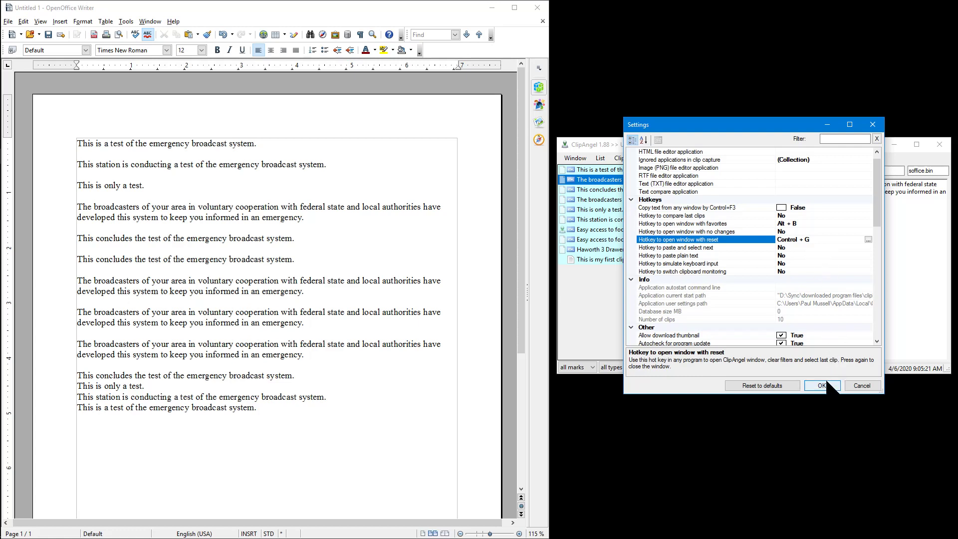
left_click(868, 240)
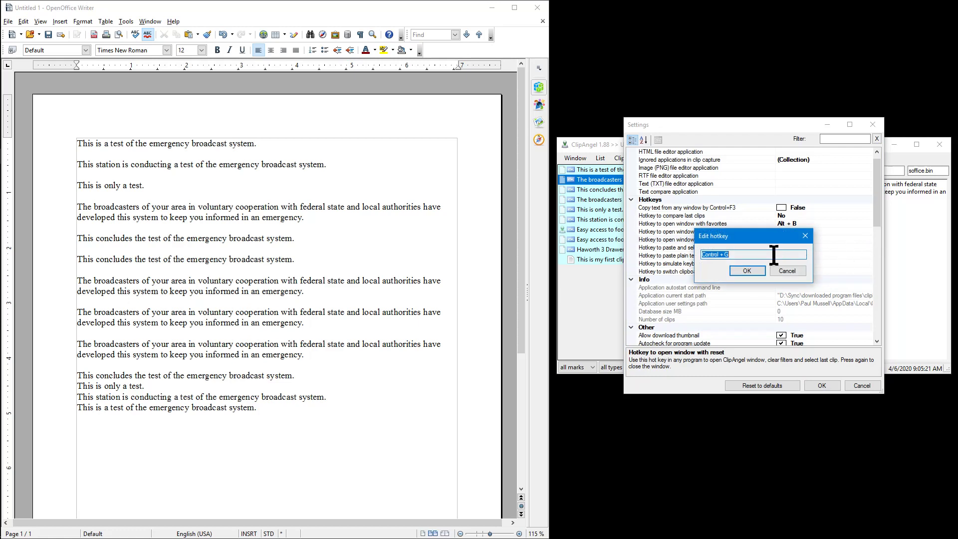
Step: Try Ctrl+Shift+E, Ctrl+Alt+C, Ctrl+Alt+X and F as the reset-window hotkey
key("ctrl+shift+e")
key("BackSpace")
key("ctrl+alt+c")
key("BackSpace")
key("ctrl+alt+x")
key("BackSpace")
key("ctrl+alt+x")
key("BackSpace")
key("f")
key("BackSpace")
Step: Try Win+X and Ctrl+Alt+Shift+D, then restore Control + G and confirm
key("super+x")
key("Escape")
key("BackSpace")
key("ctrl+alt+shift+d")
key("BackSpace")
key("ctrl+g")
left_click(752, 271)
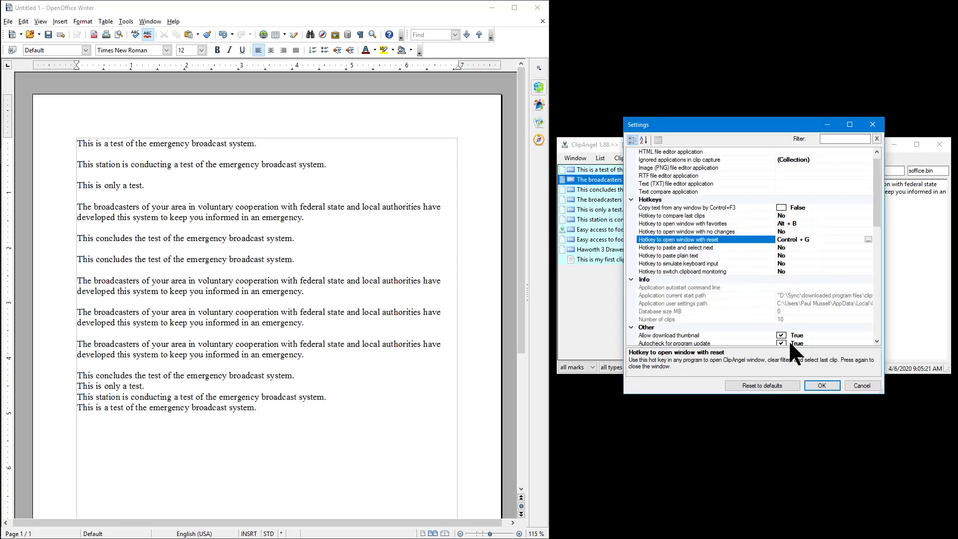
Step: Close Settings and paste the Haworth file cabinet clip at the document's end
left_click(822, 385)
left_click(369, 455)
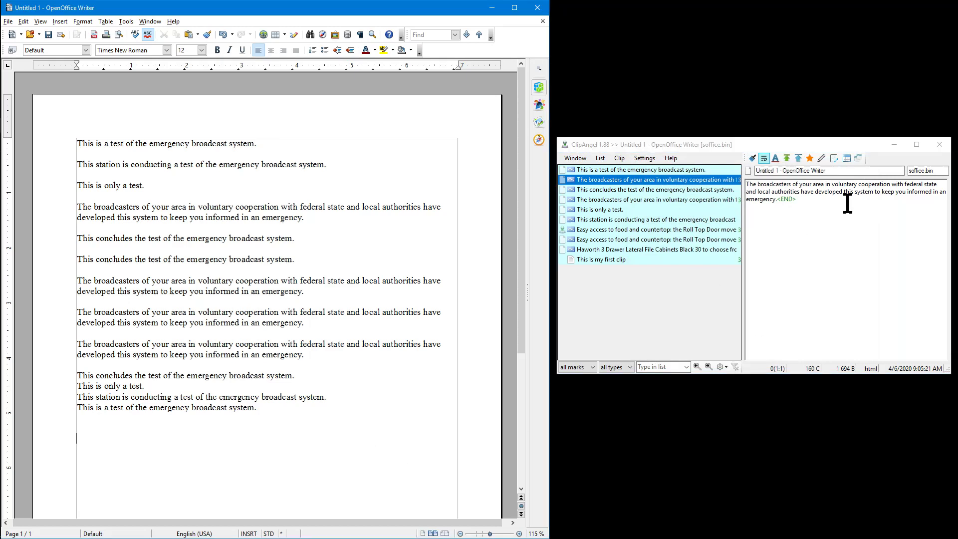
left_click(940, 144)
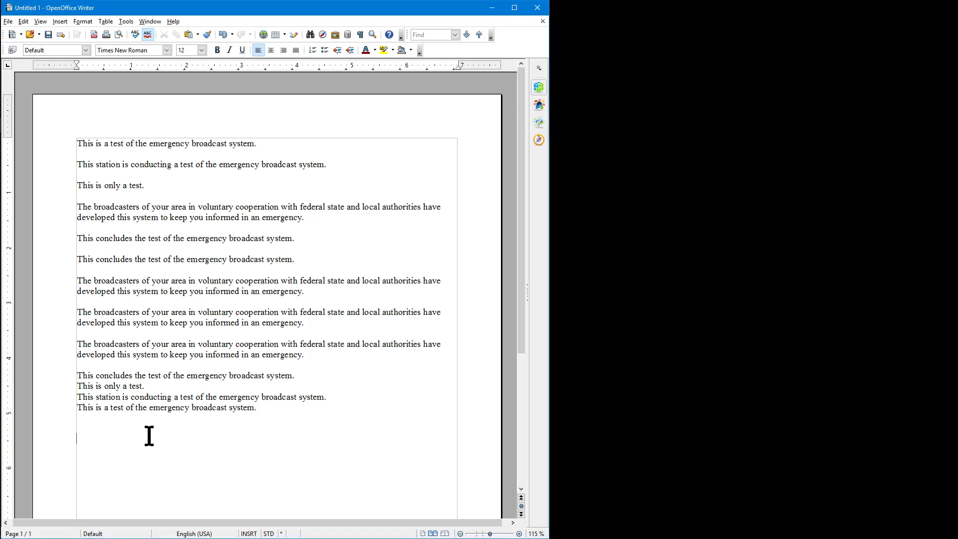
key("alt+v")
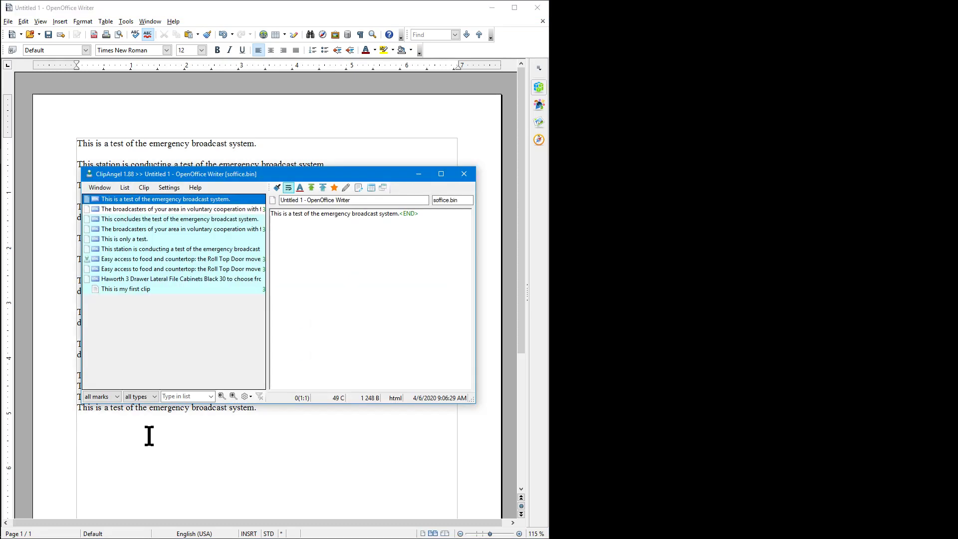
key("Down")
key("Down")
key("Down")
key("Down")
key("Down")
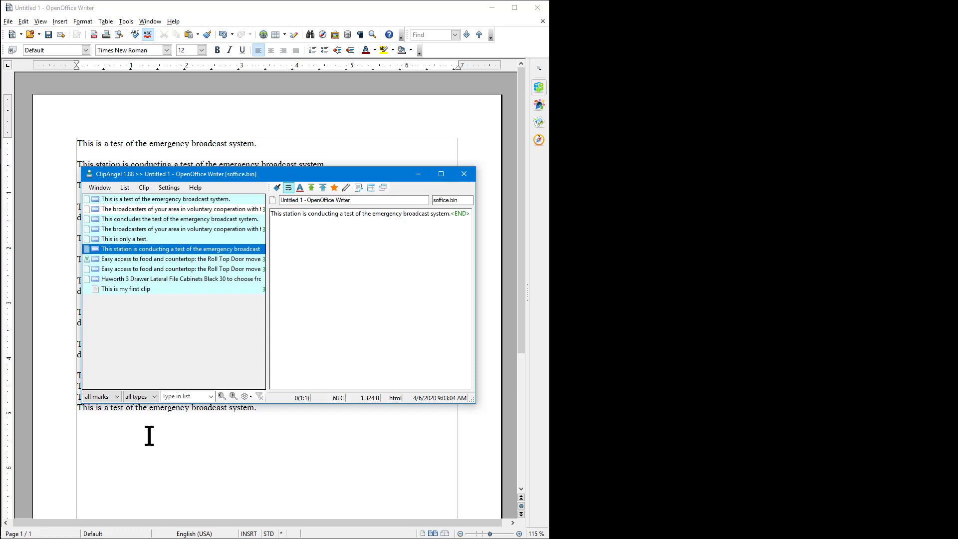
double_click(234, 277)
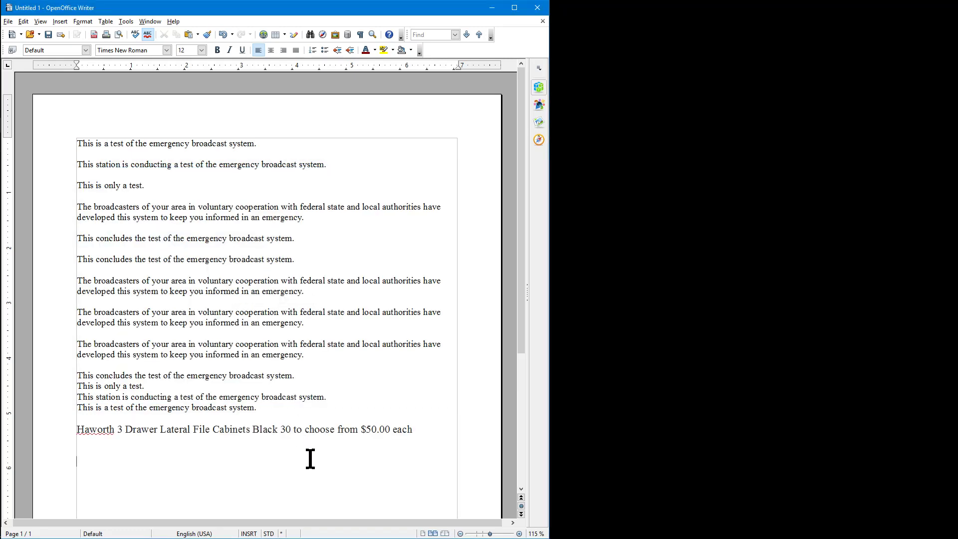
Step: Paste the broadcasters paragraph clip below the Haworth line
key("alt+v")
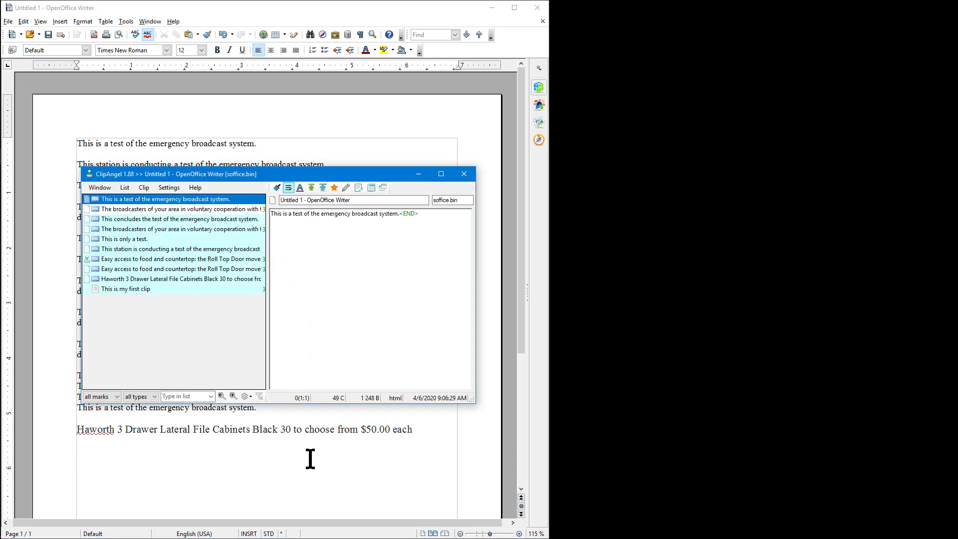
key("Down")
key("Return")
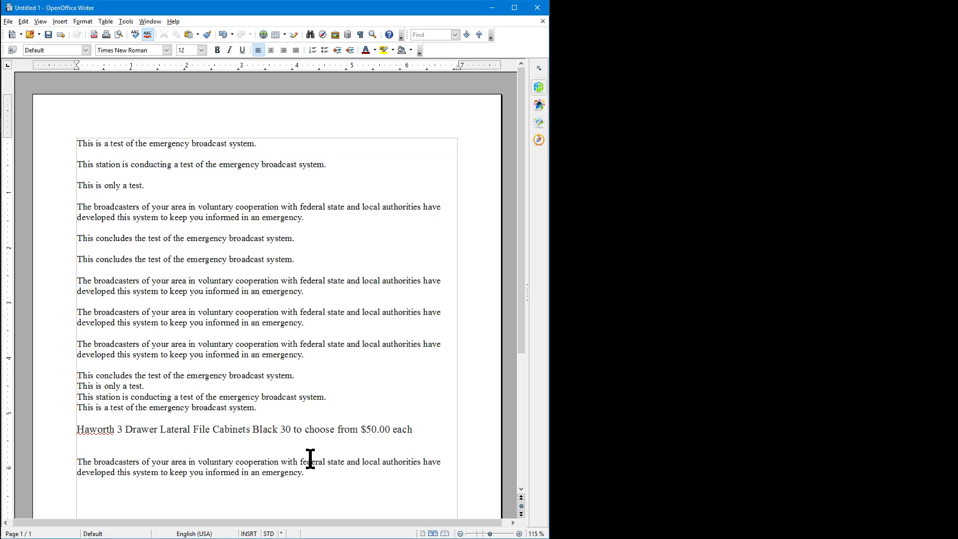